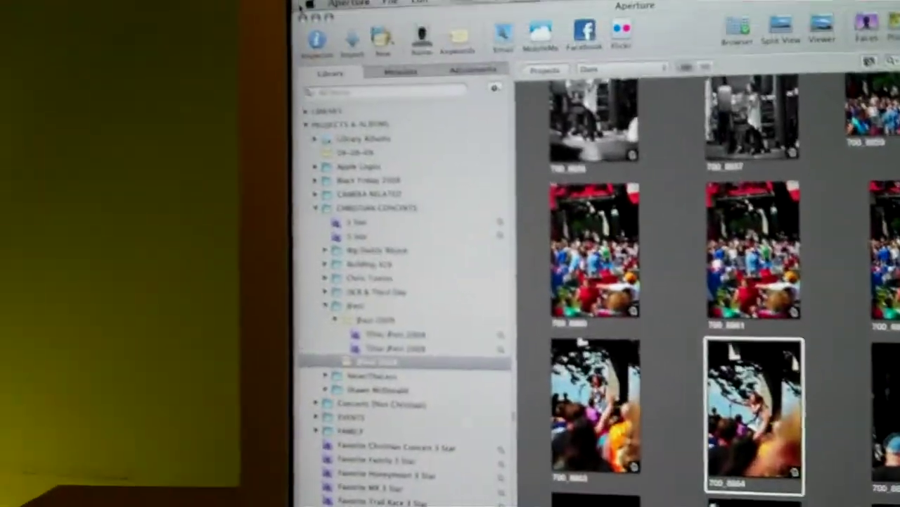
# Show the Displays arrangement listing the iPad at 768×1024 beside the two other screens.
pyautogui.click(302, 4)
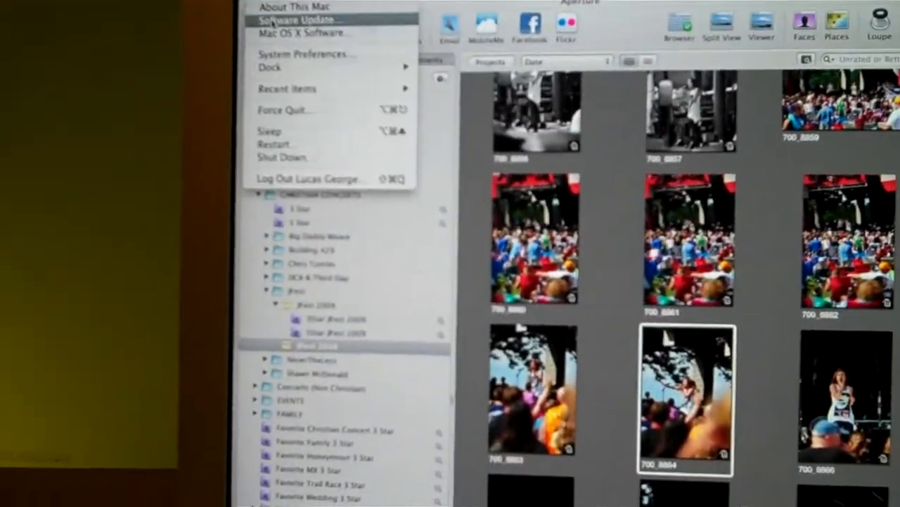
pyautogui.press('Return')
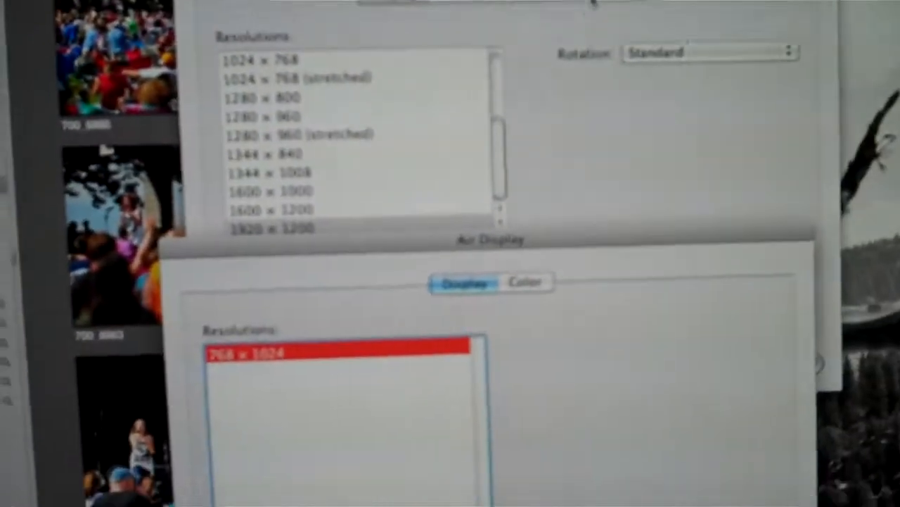
pyautogui.click(506, 50)
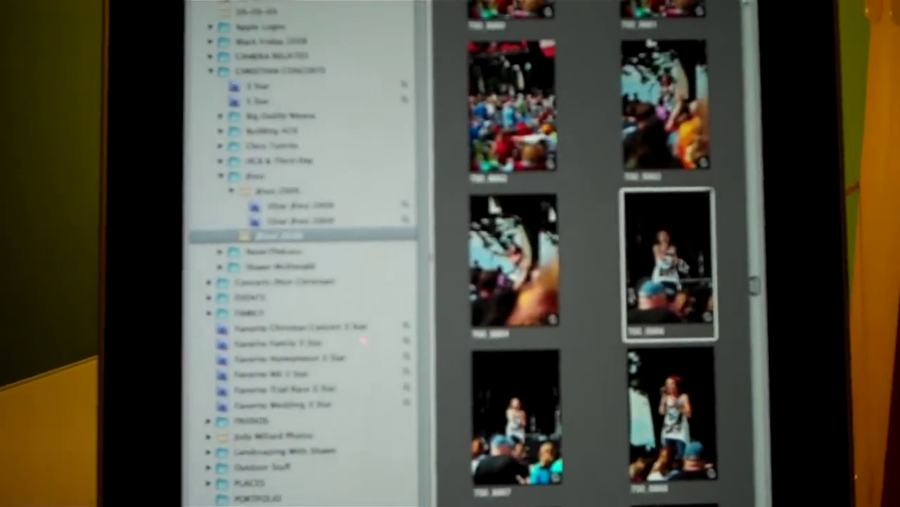
# View the JFest 2010 singer photo full-screen in the Aperture Viewer.
pyautogui.doubleClick(661, 257)
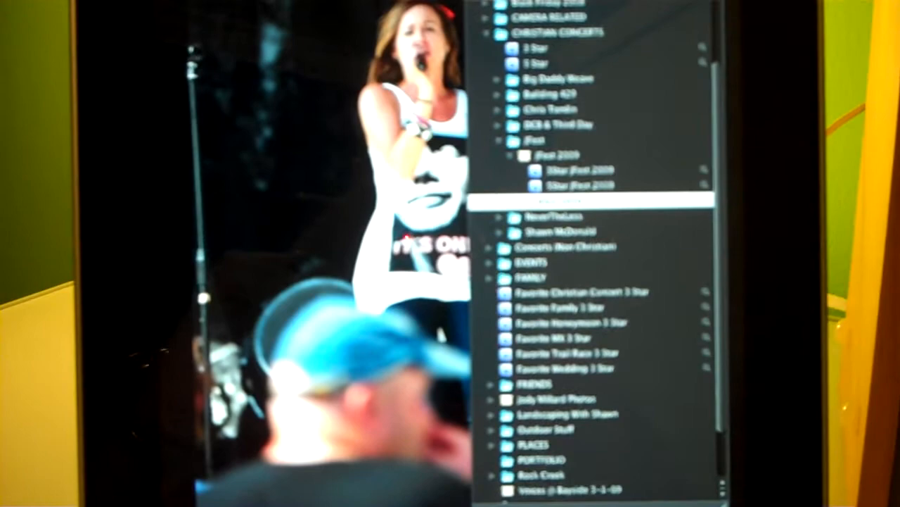
# Raise the photo's exposure to brighten it, then return it near neutral.
pyautogui.press('w')
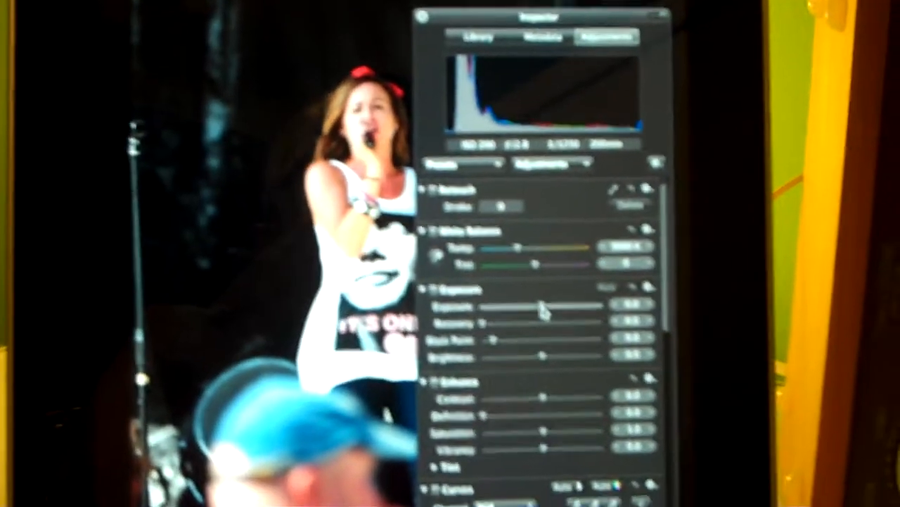
pyautogui.moveTo(552, 324); pyautogui.dragTo(639, 331)
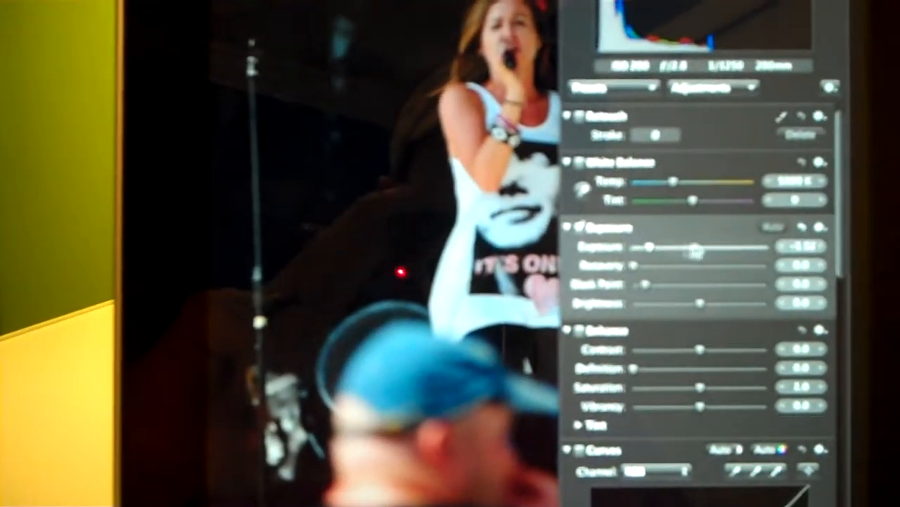
pyautogui.moveTo(636, 242); pyautogui.dragTo(702, 252)
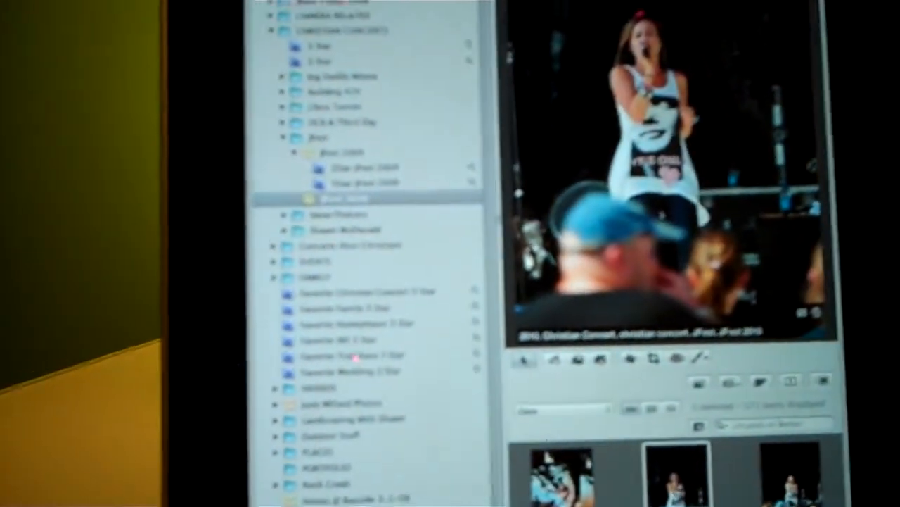
# Check the About iTunes version information, then quit iTunes to reveal the skull wallpaper desktop.
pyautogui.click(323, 1)
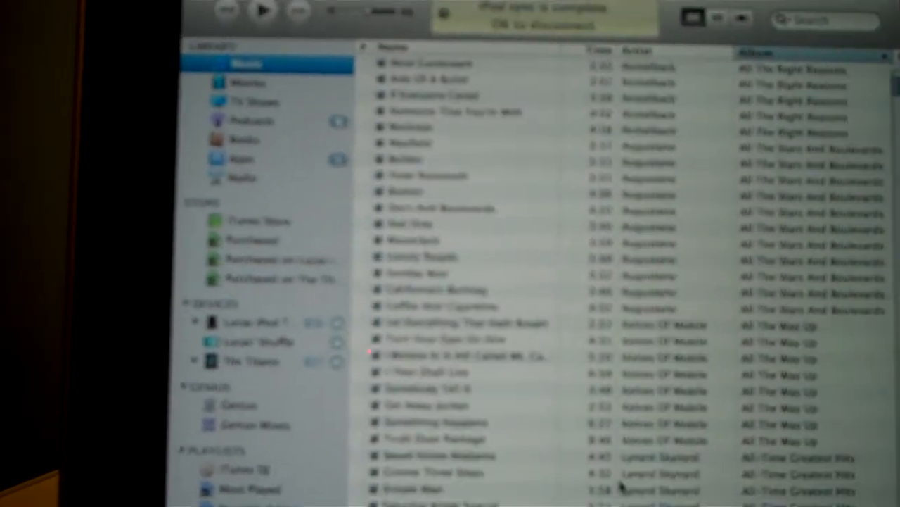
pyautogui.scroll(-8, 373, 345)
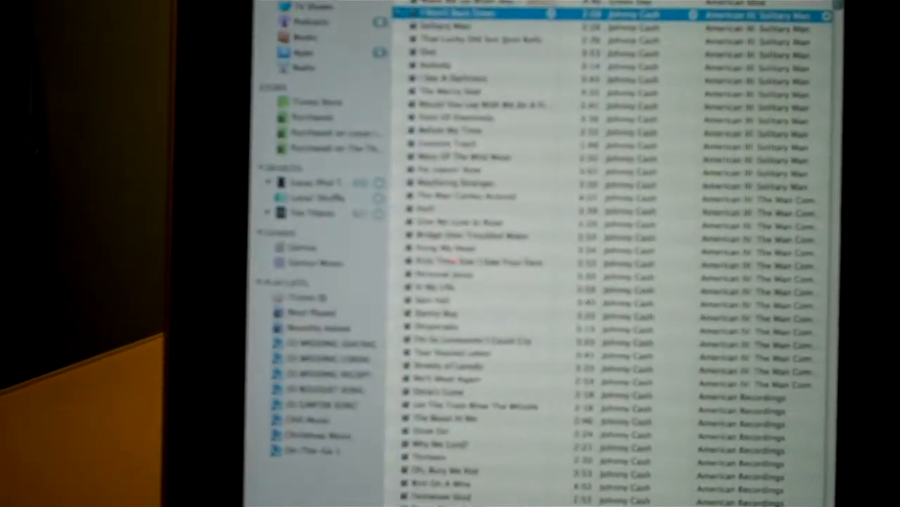
pyautogui.click(310, 3)
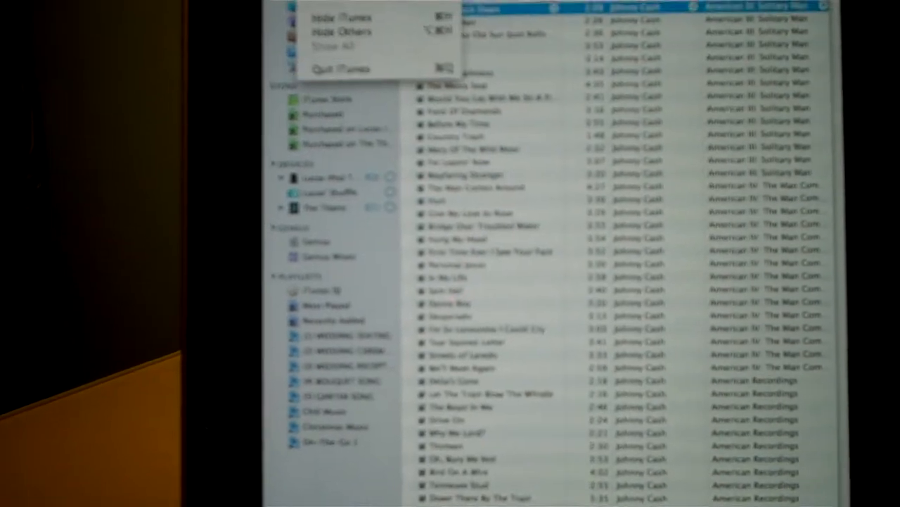
pyautogui.click(352, 3)
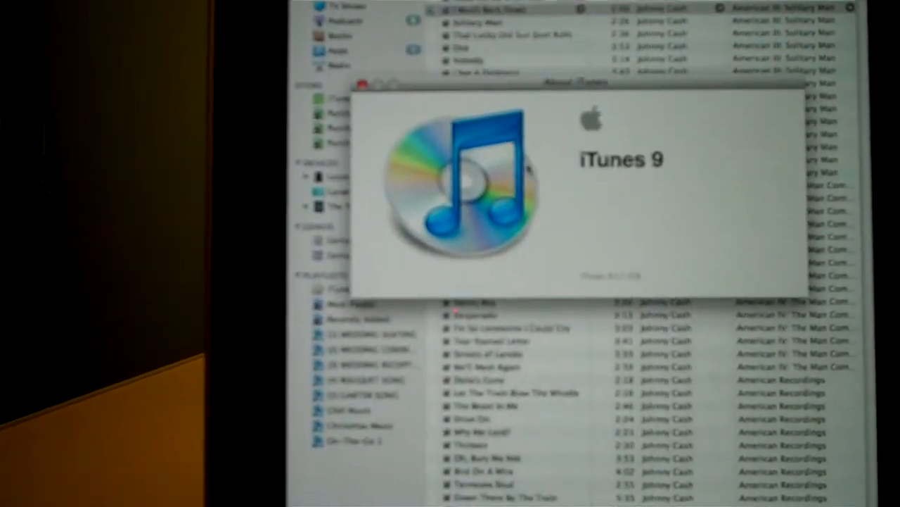
pyautogui.click(373, 99)
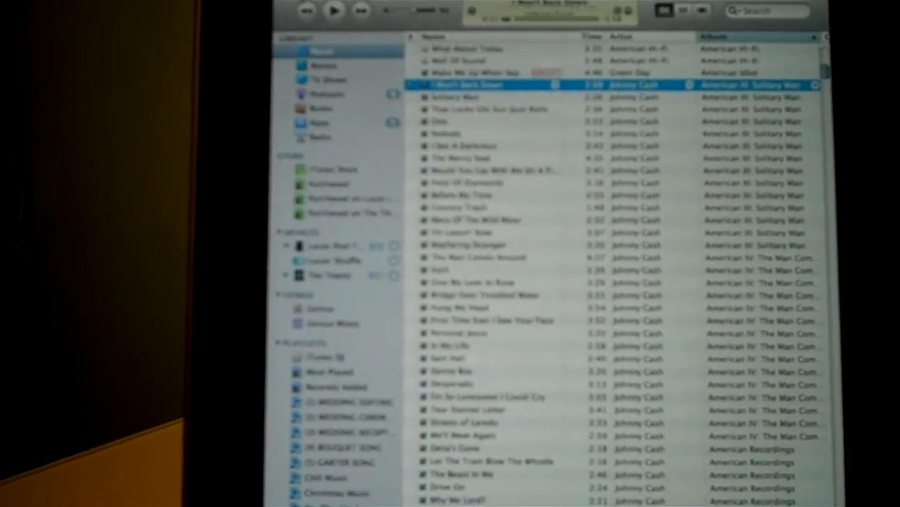
pyautogui.press('super+q')
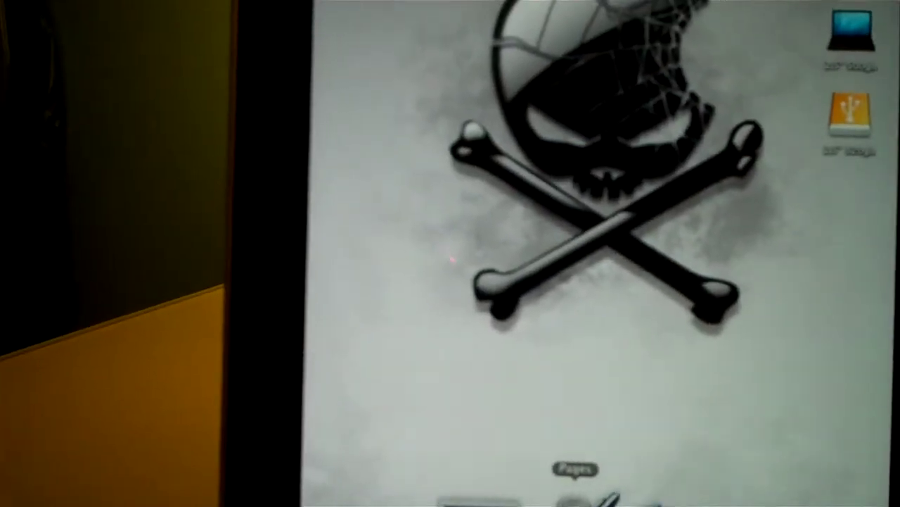
pyautogui.click(576, 496)
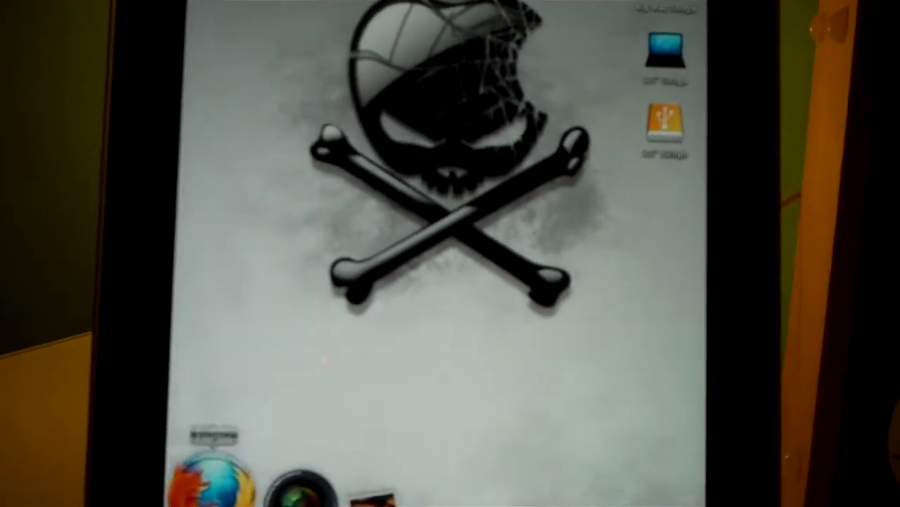
# Launch Firefox from the Dock, hide its window and bring it back into view.
pyautogui.click(215, 479)
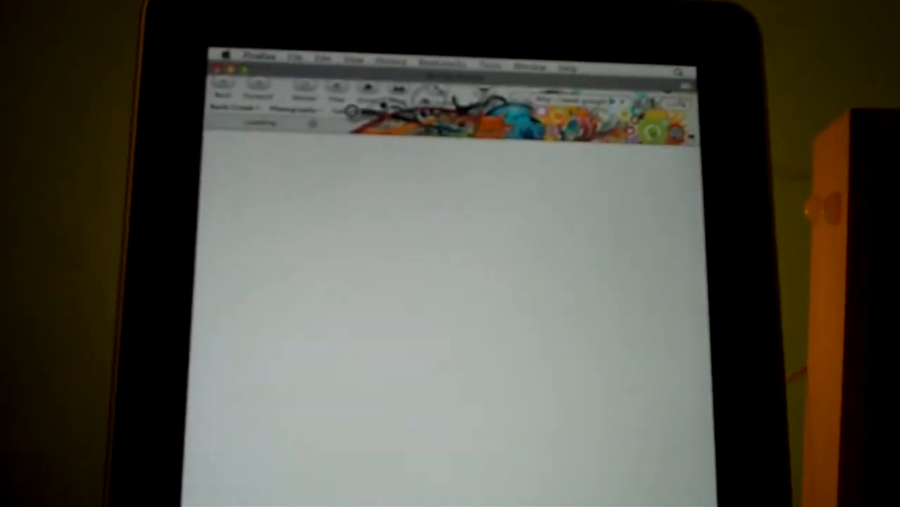
pyautogui.press('super+q')
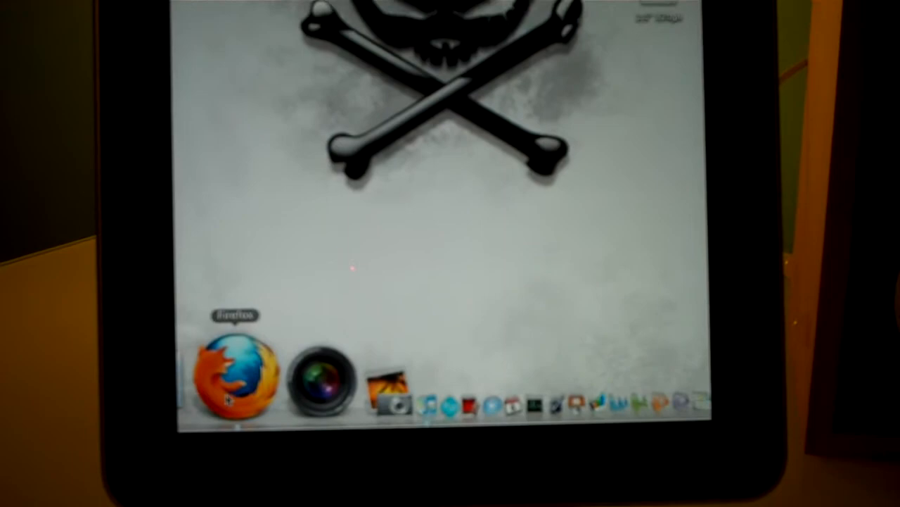
pyautogui.click(232, 369)
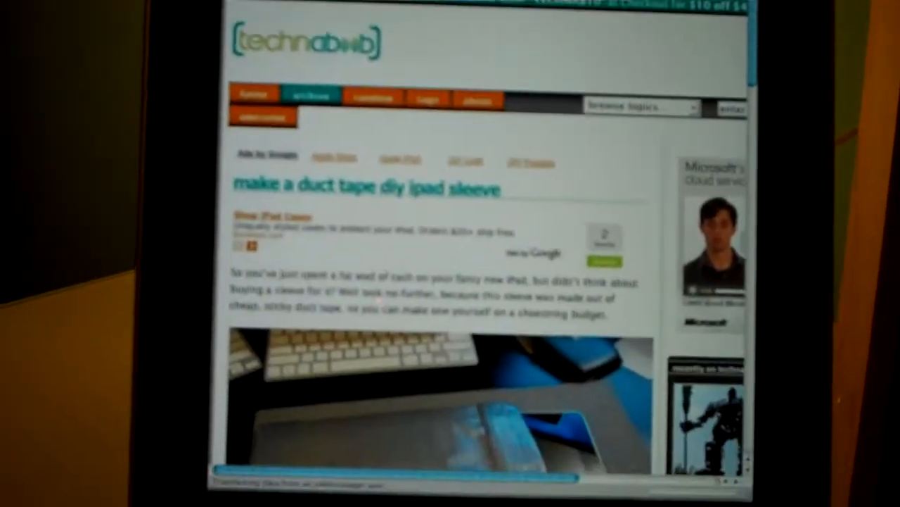
pyautogui.scroll(-5, 450, 282)
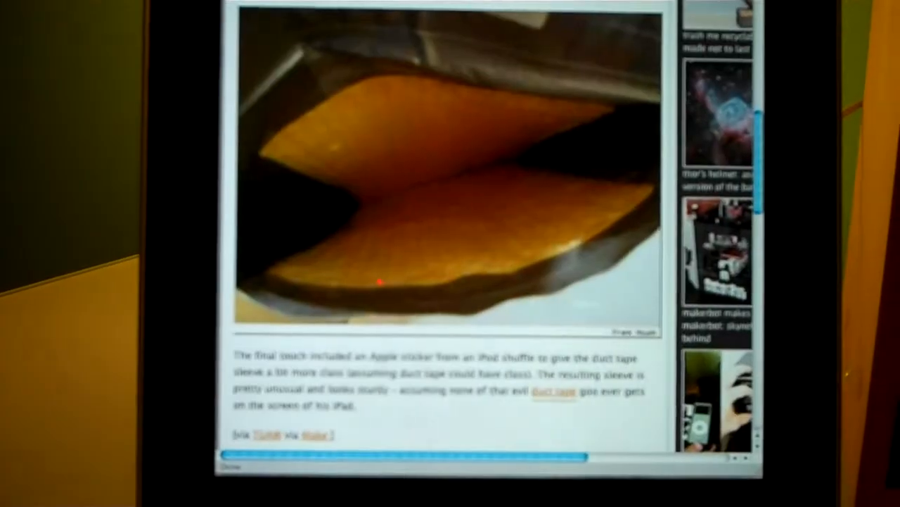
pyautogui.scroll(10, 380, 303)
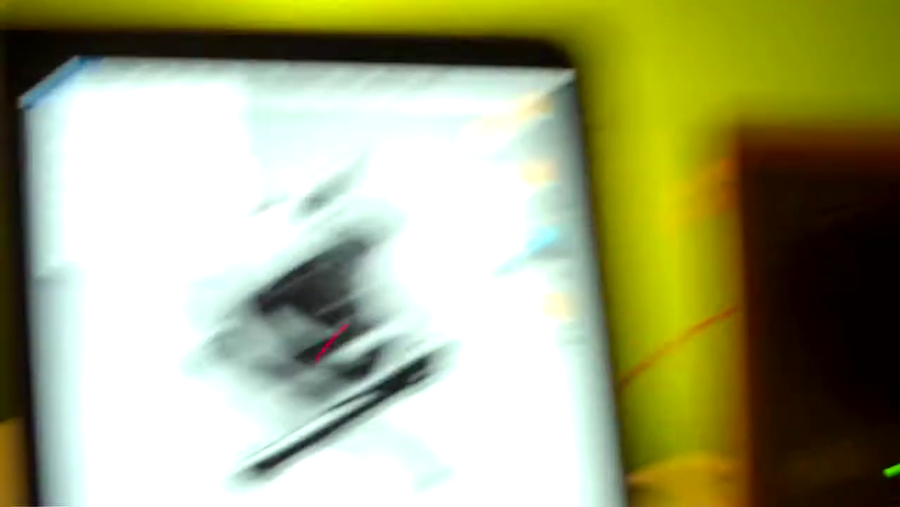
# Show Air Display's arrangement with the three screens side by side, iPad included.
pyautogui.click(239, 7)
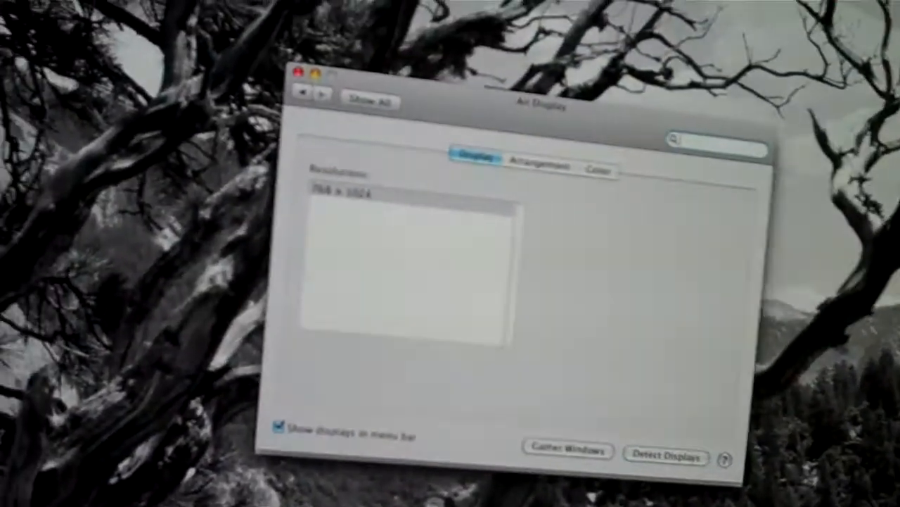
pyautogui.click(584, 167)
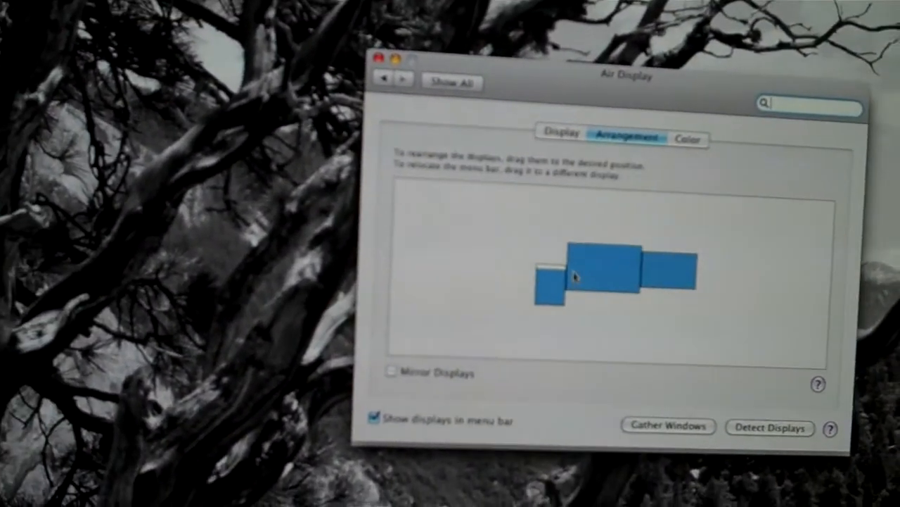